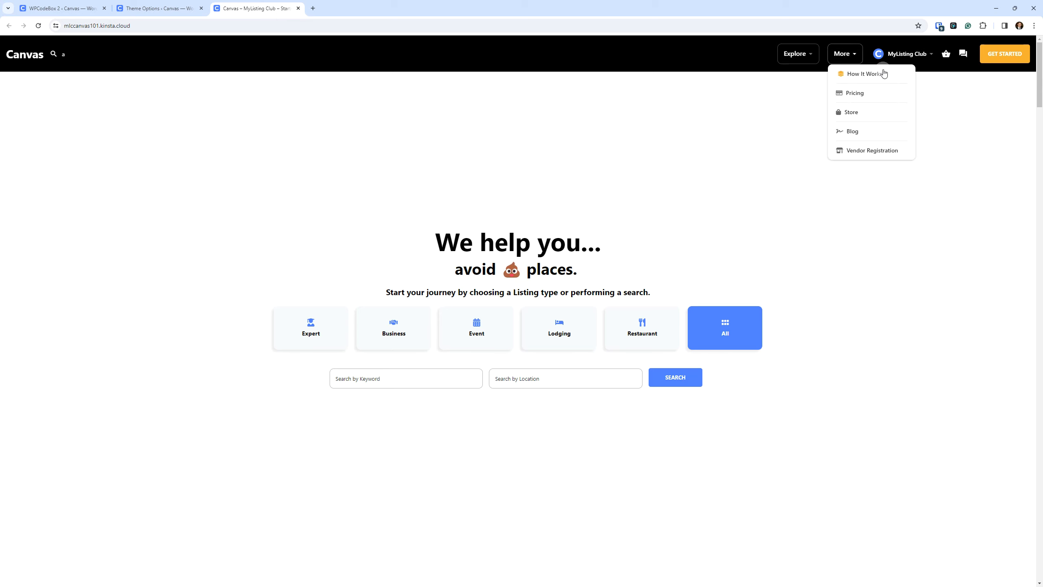
Step: Start composing a direct message to Subscriber from the site header, and close the messages window without sending anything
{"action": "mouse_move", "coordinate": [879, 58]}
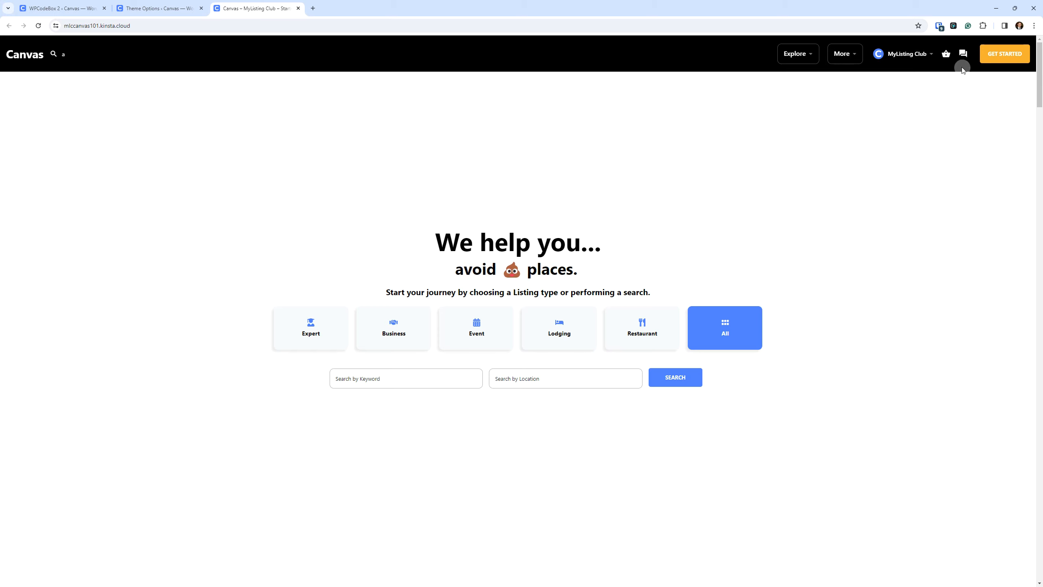
{"action": "left_click", "coordinate": [963, 54]}
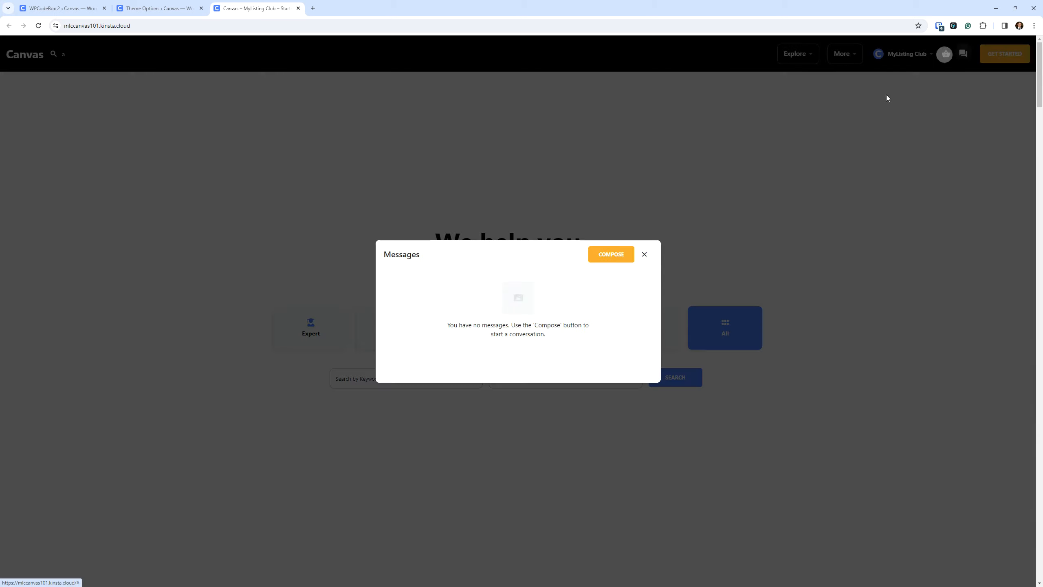
{"action": "left_click", "coordinate": [601, 253]}
{"action": "left_click", "coordinate": [446, 270]}
{"action": "left_click", "coordinate": [407, 319]}
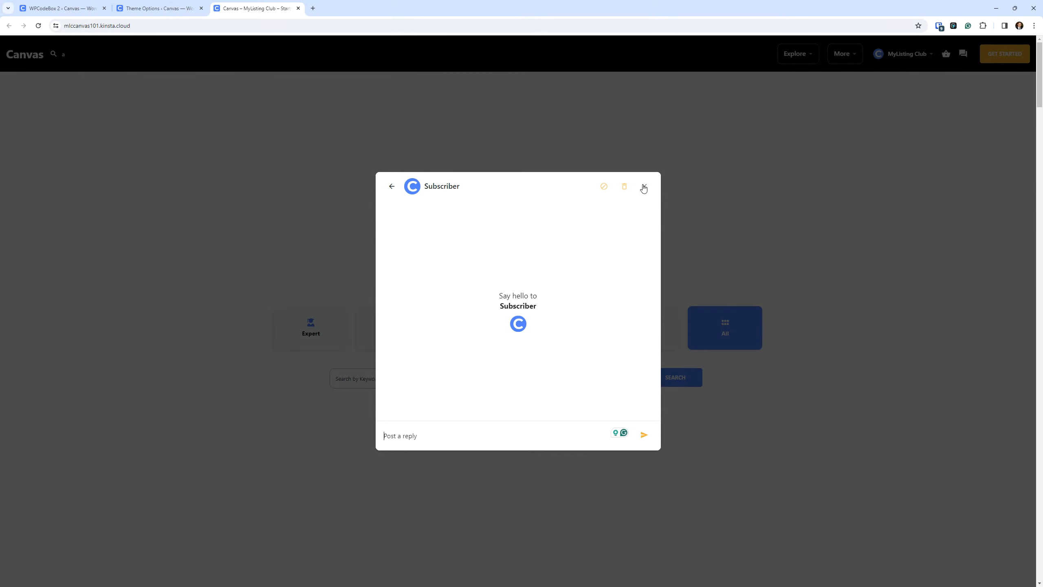
{"action": "left_click", "coordinate": [643, 187]}
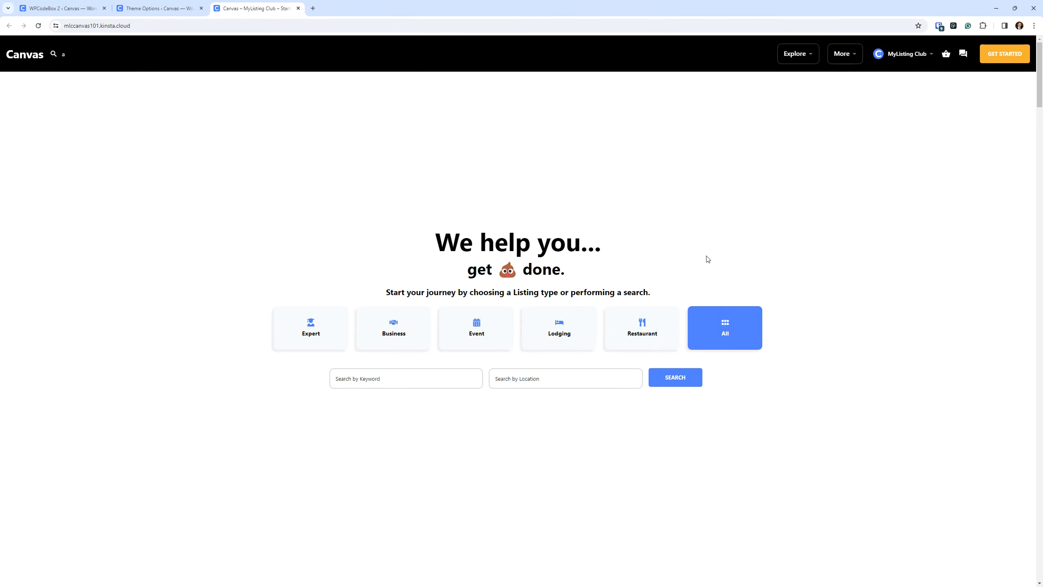
Step: Check the front page's sticky header while scrolling, and set the on scroll header background color to orange #fdb040 in Theme Options
{"action": "scroll", "coordinate": [706, 250], "scroll_direction": "down", "scroll_amount": 1}
{"action": "scroll", "coordinate": [925, 190], "scroll_direction": "down", "scroll_amount": 4}
{"action": "scroll", "coordinate": [925, 189], "scroll_direction": "up", "scroll_amount": 5}
{"action": "scroll", "coordinate": [925, 189], "scroll_direction": "down", "scroll_amount": 1}
{"action": "scroll", "coordinate": [925, 190], "scroll_direction": "down", "scroll_amount": 1}
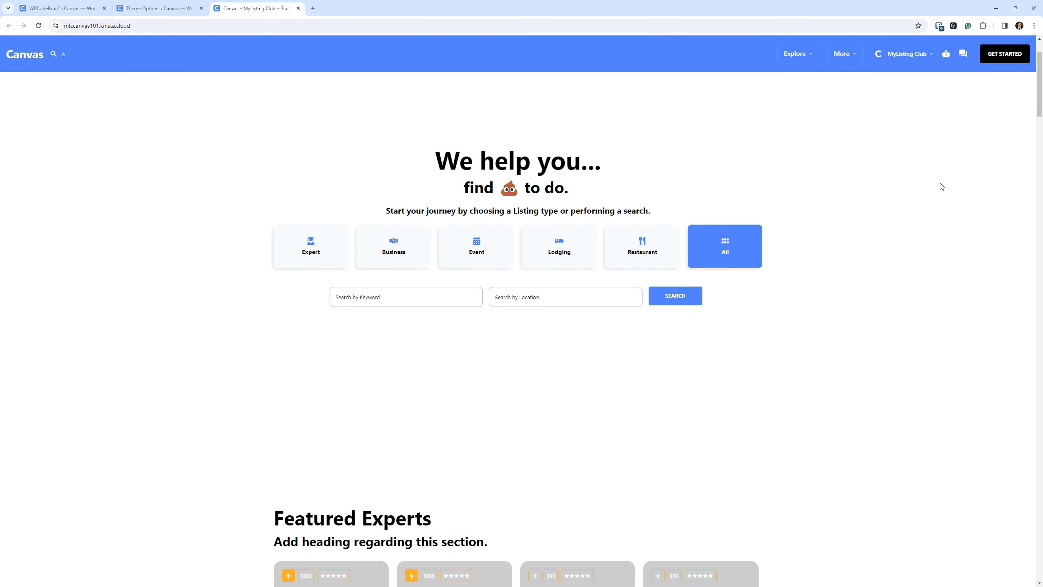
{"action": "left_click", "coordinate": [151, 9]}
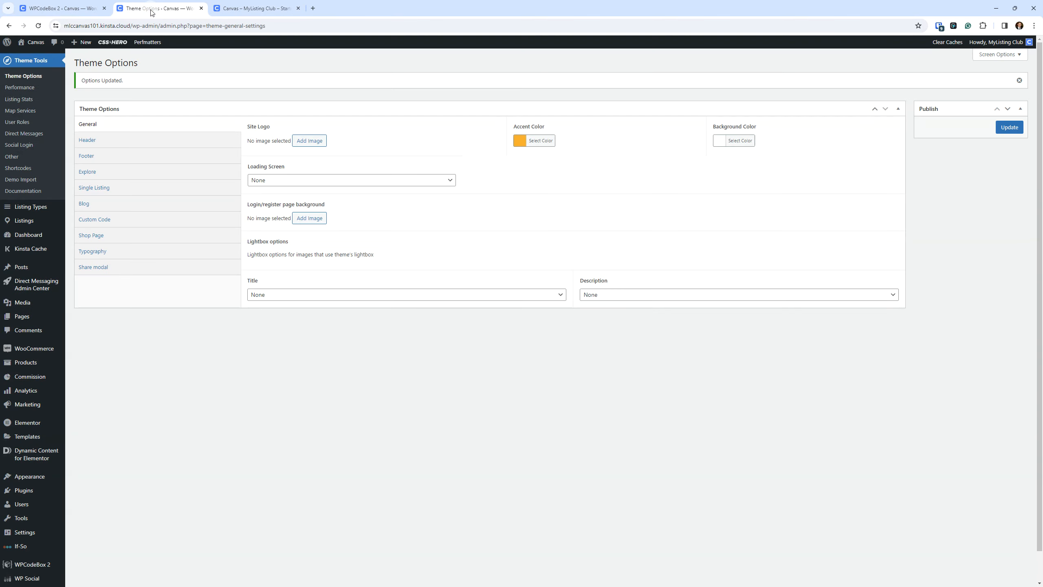
{"action": "left_click", "coordinate": [113, 142]}
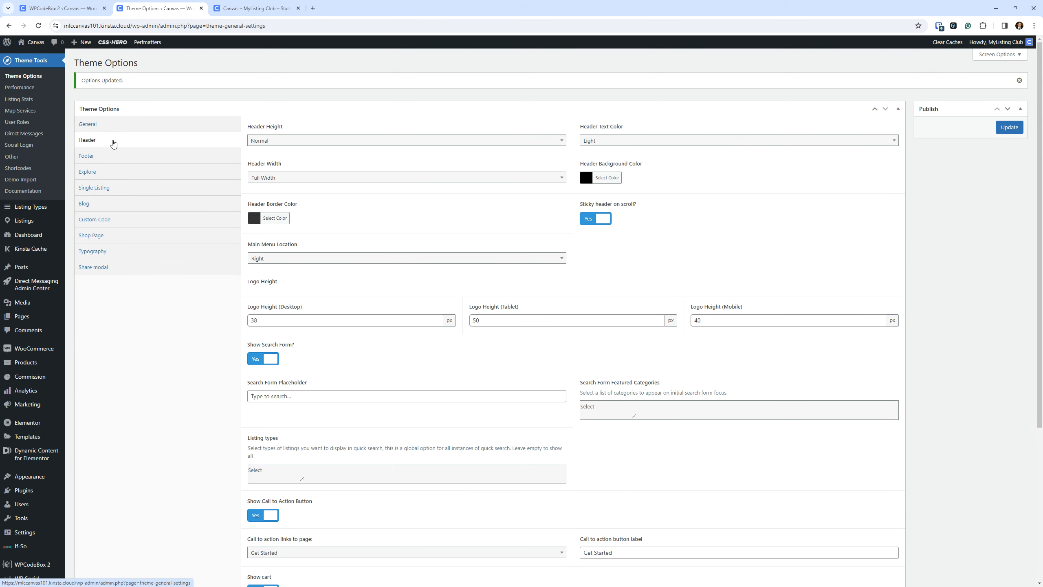
{"action": "scroll", "coordinate": [369, 273], "scroll_direction": "down", "scroll_amount": 5}
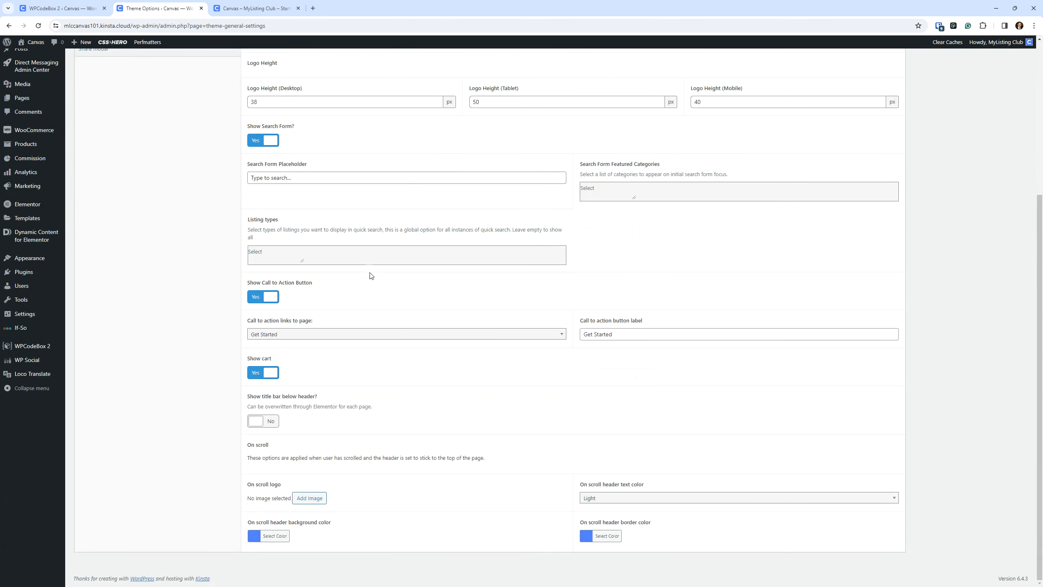
{"action": "left_click", "coordinate": [277, 537]}
{"action": "triple_click", "coordinate": [308, 537]}
{"action": "type", "text": "#fdb040"}
{"action": "scroll", "coordinate": [474, 421], "scroll_direction": "down", "scroll_amount": 3}
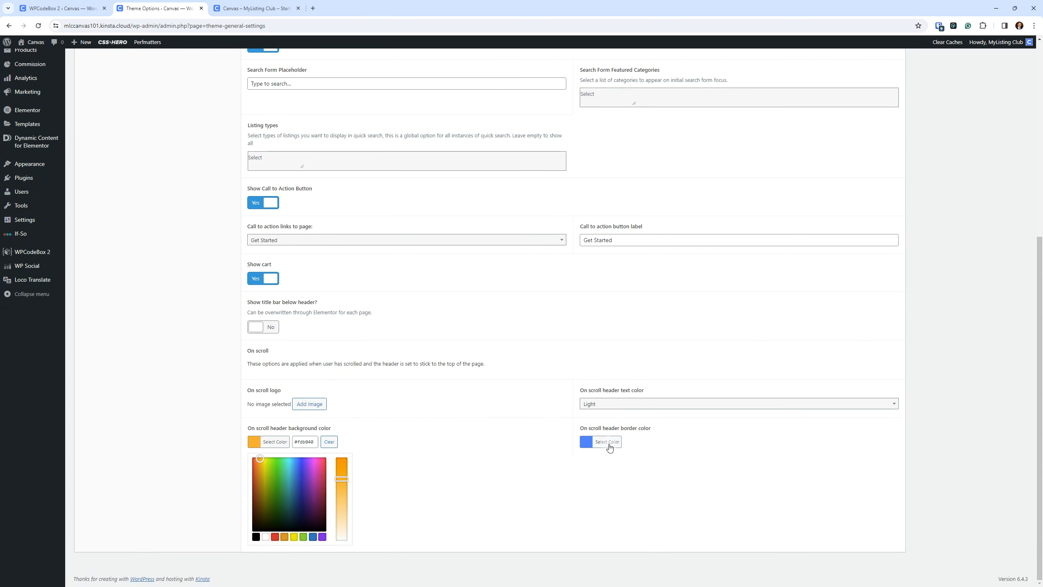
Step: Set the on scroll header border color to the same orange as the background and save the theme options
{"action": "left_click", "coordinate": [608, 441]}
{"action": "triple_click", "coordinate": [643, 442]}
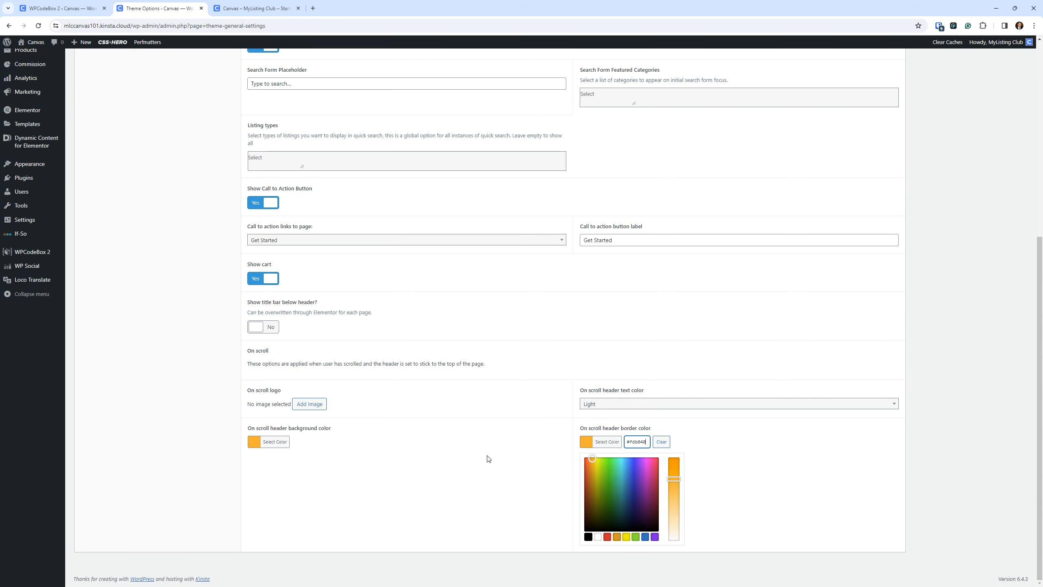
{"action": "left_click", "coordinate": [427, 473]}
{"action": "scroll", "coordinate": [432, 464], "scroll_direction": "up", "scroll_amount": 2}
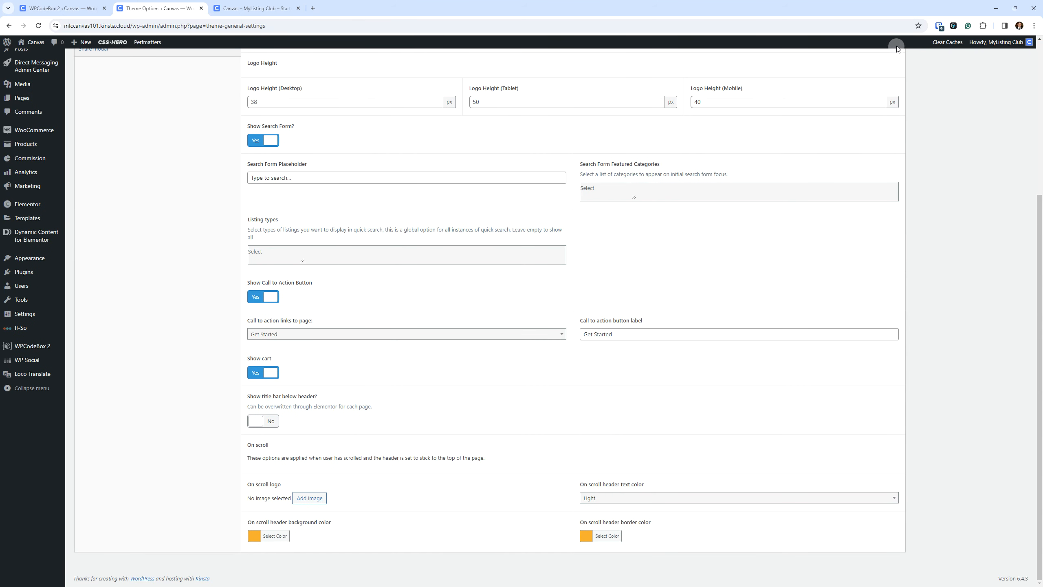
{"action": "left_click", "coordinate": [1005, 129]}
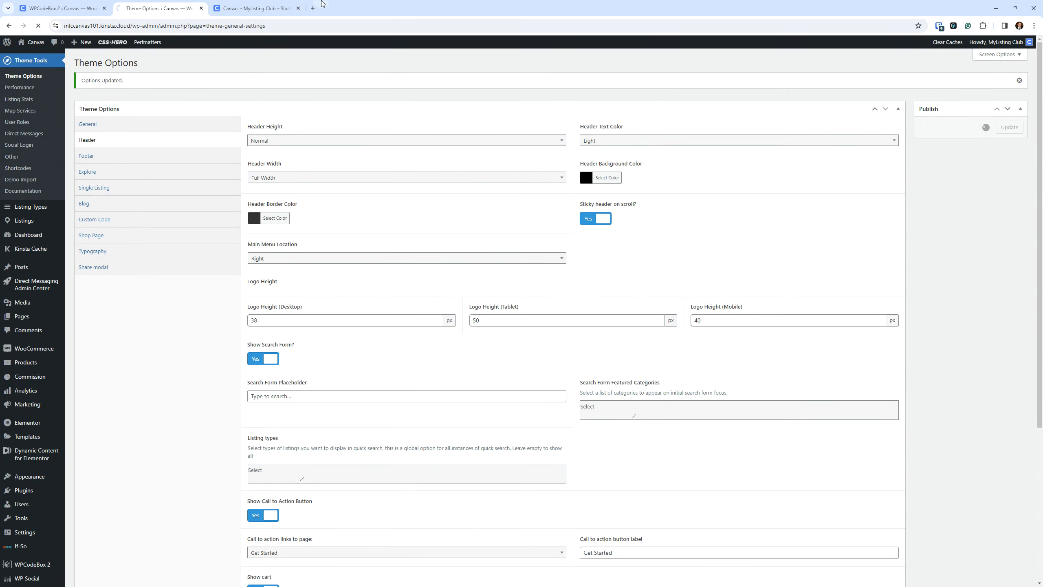
Step: Reload the front page and examine the header's color while scrolling down and back up
{"action": "left_click", "coordinate": [252, 8]}
{"action": "left_click", "coordinate": [38, 25]}
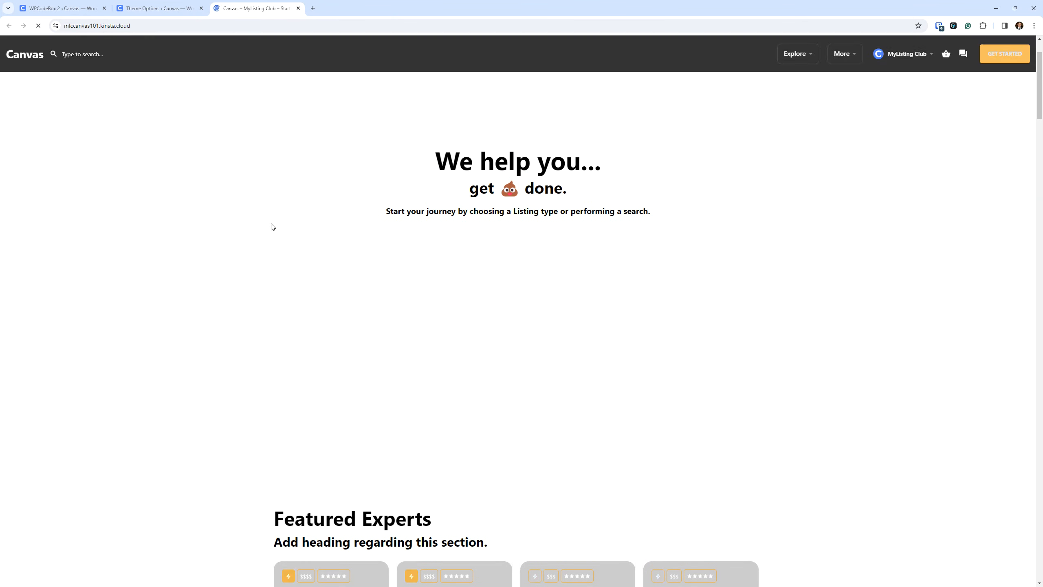
{"action": "scroll", "coordinate": [287, 213], "scroll_direction": "down", "scroll_amount": 5}
{"action": "scroll", "coordinate": [242, 198], "scroll_direction": "up", "scroll_amount": 5}
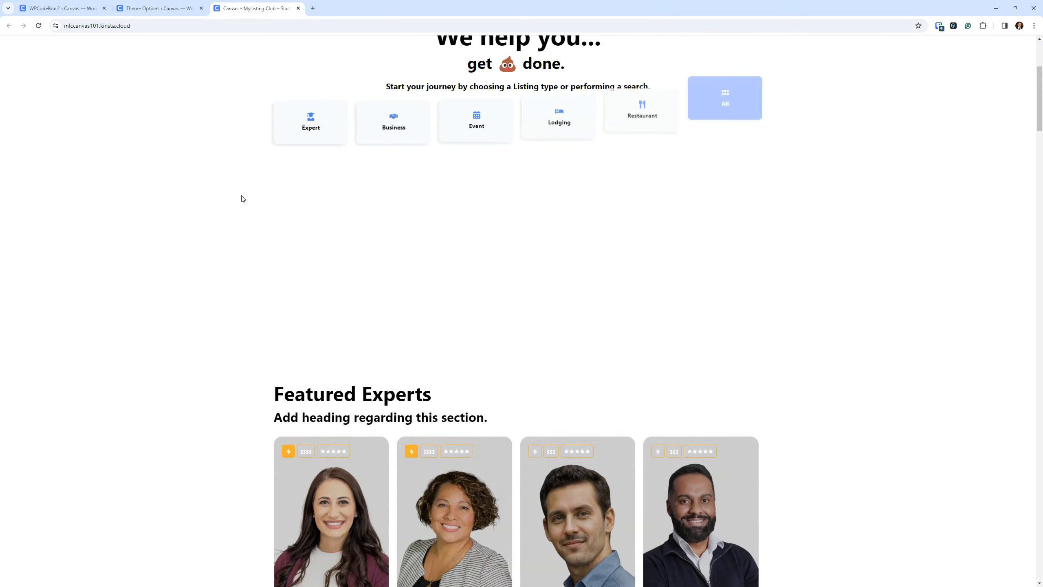
{"action": "scroll", "coordinate": [144, 161], "scroll_direction": "up", "scroll_amount": 2}
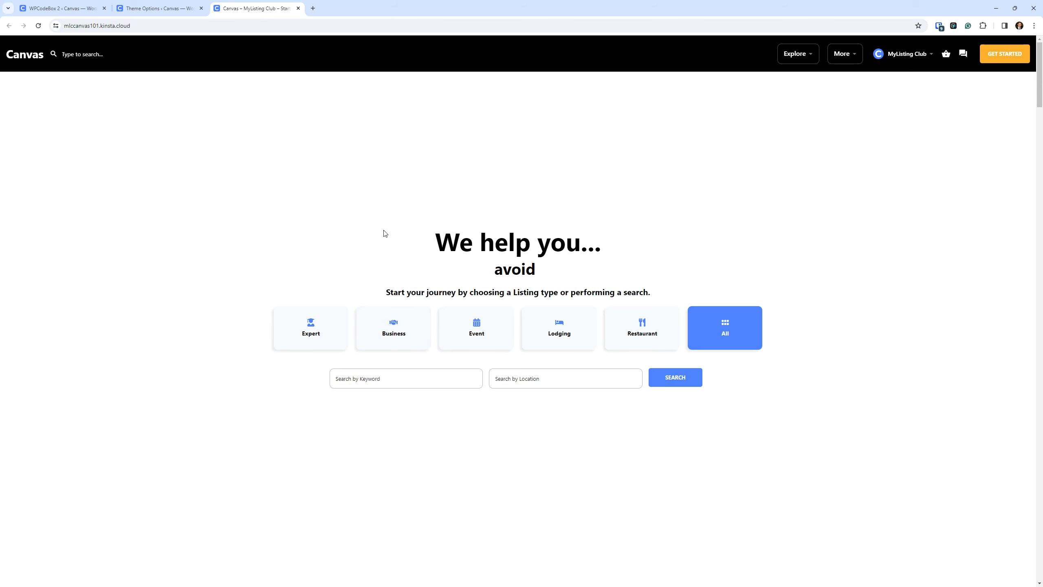
Step: Return to the Theme Options page and open the WordPress Pages list in a new browser tab
{"action": "left_click", "coordinate": [156, 8]}
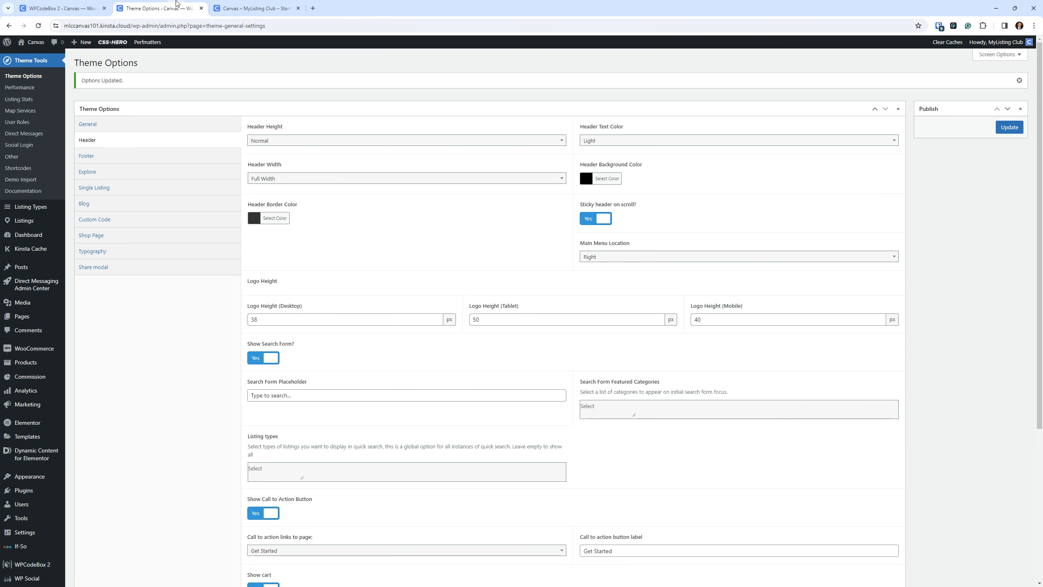
{"action": "mouse_move", "coordinate": [42, 316]}
{"action": "right_click", "coordinate": [79, 318]}
{"action": "left_click", "coordinate": [100, 328]}
{"action": "left_click", "coordinate": [253, 8]}
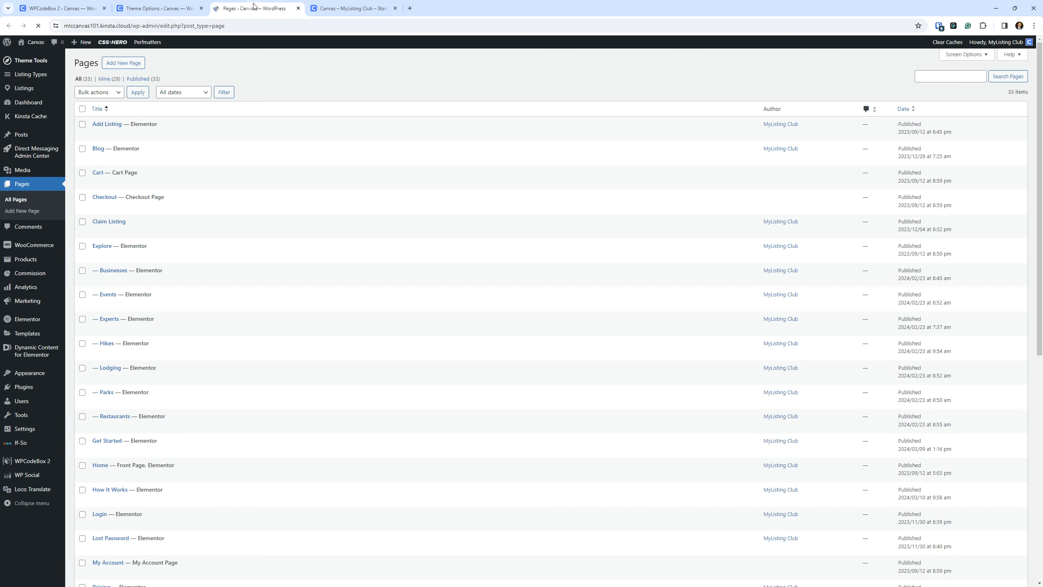
Step: Open the Home front page for editing with Elementor in a new browser tab
{"action": "scroll", "coordinate": [275, 280], "scroll_direction": "down", "scroll_amount": 5}
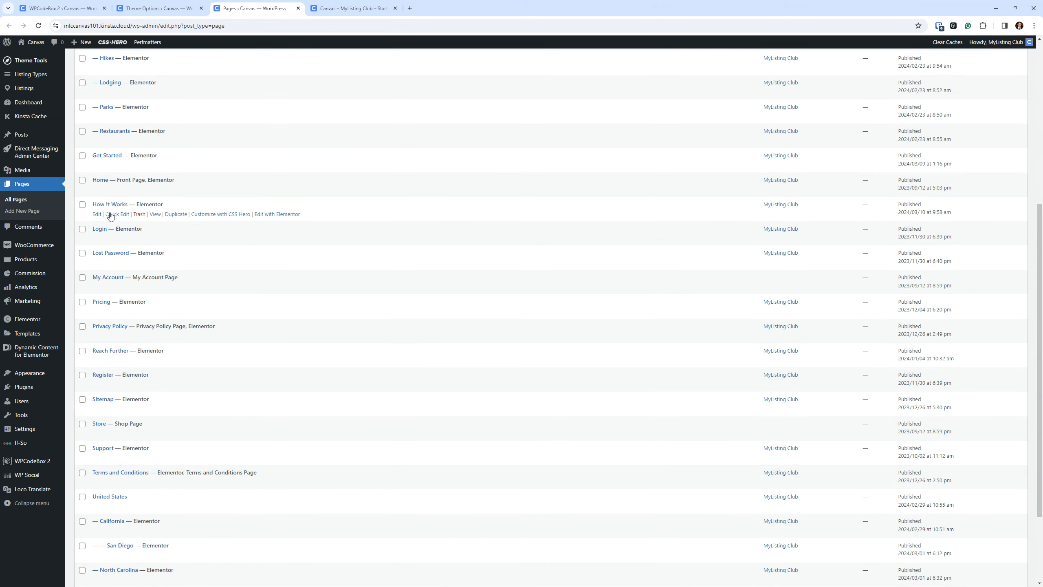
{"action": "right_click", "coordinate": [279, 190]}
{"action": "left_click", "coordinate": [320, 201]}
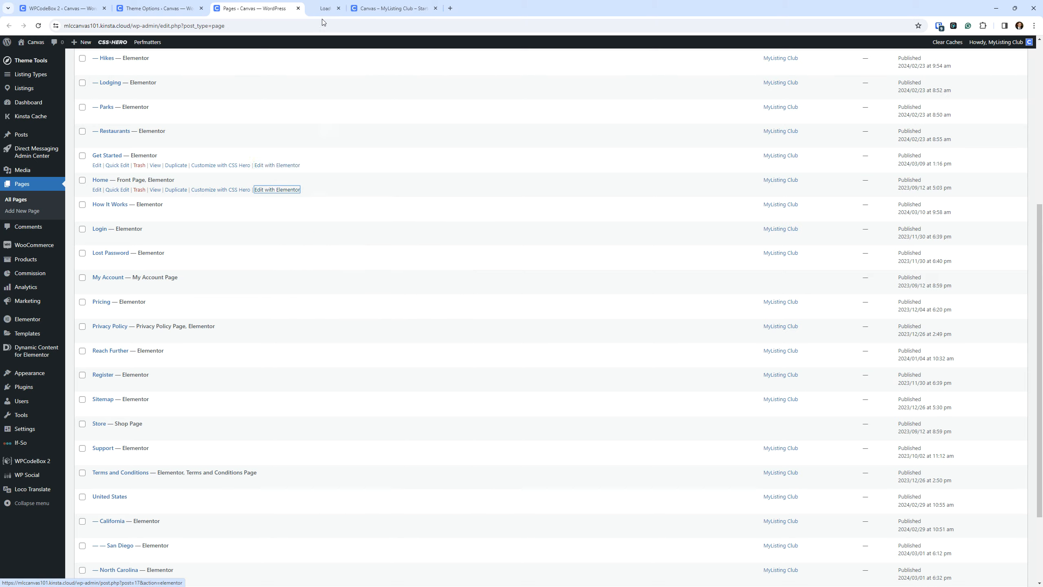
{"action": "left_click", "coordinate": [327, 3]}
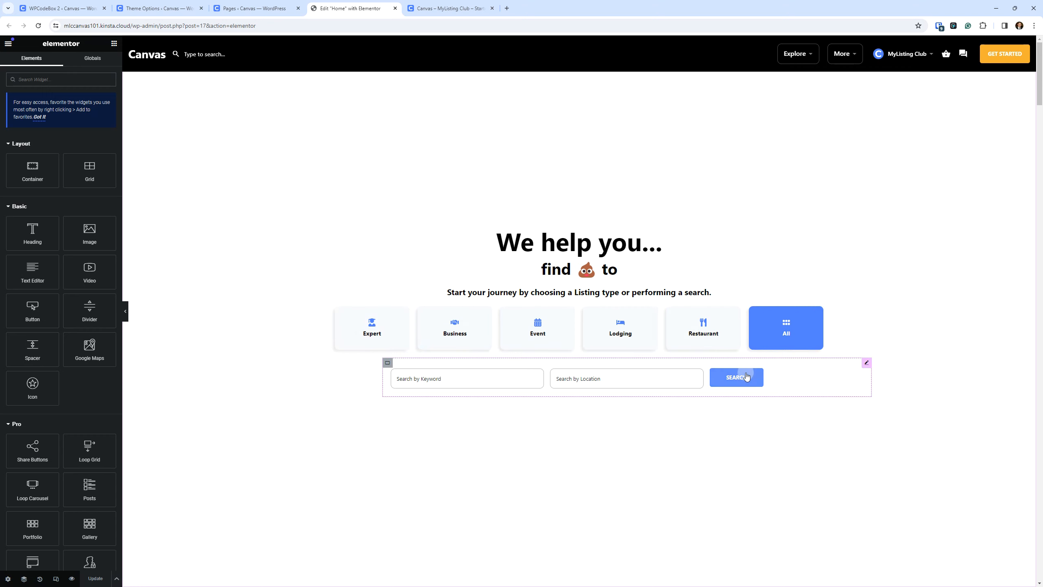
Step: Examine the Accent color under Global Colors in Elementor's Site Settings, and close the Site Settings
{"action": "left_click", "coordinate": [9, 45]}
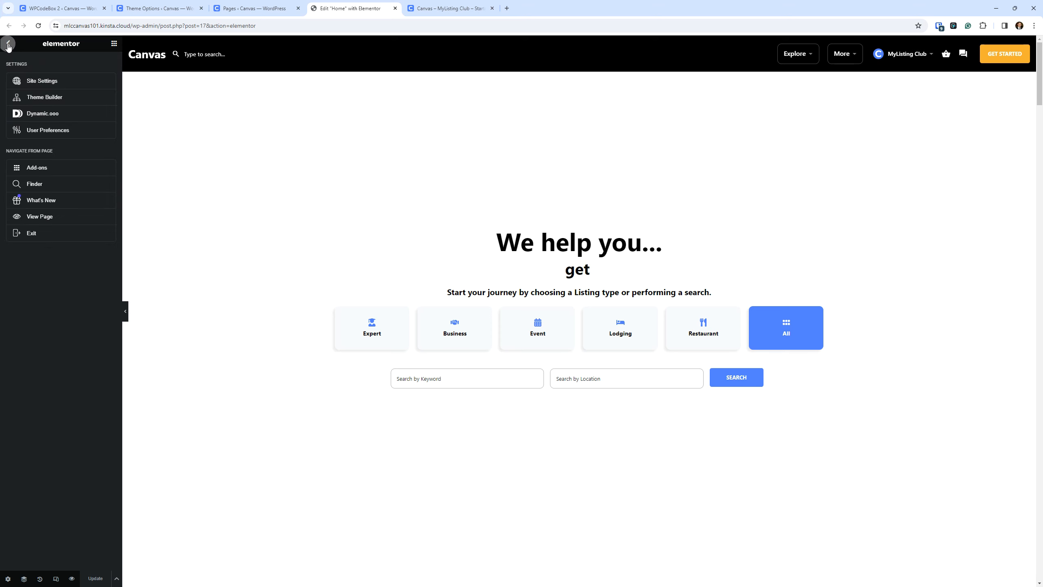
{"action": "left_click", "coordinate": [9, 46]}
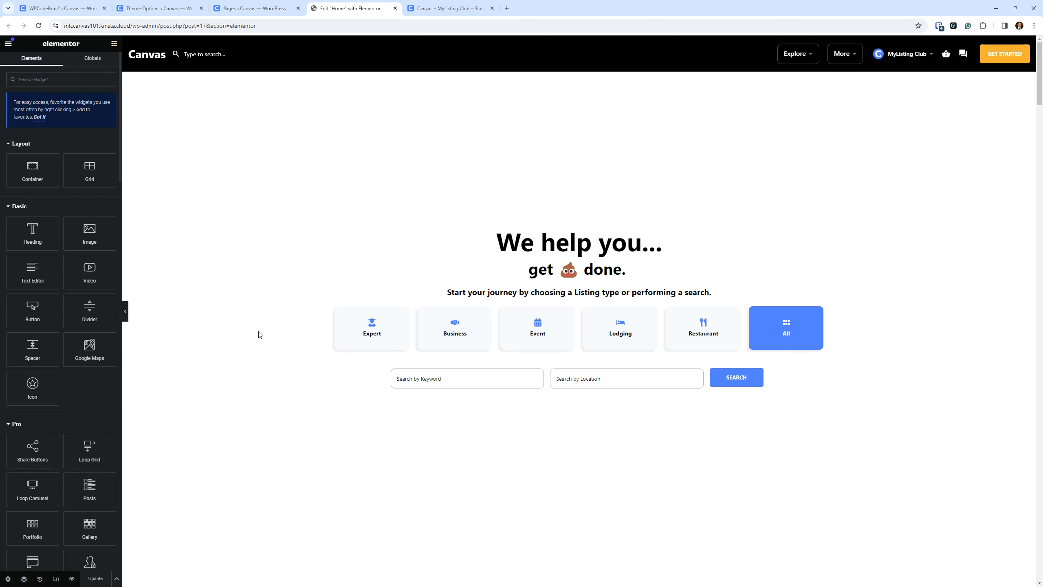
{"action": "left_click", "coordinate": [8, 44]}
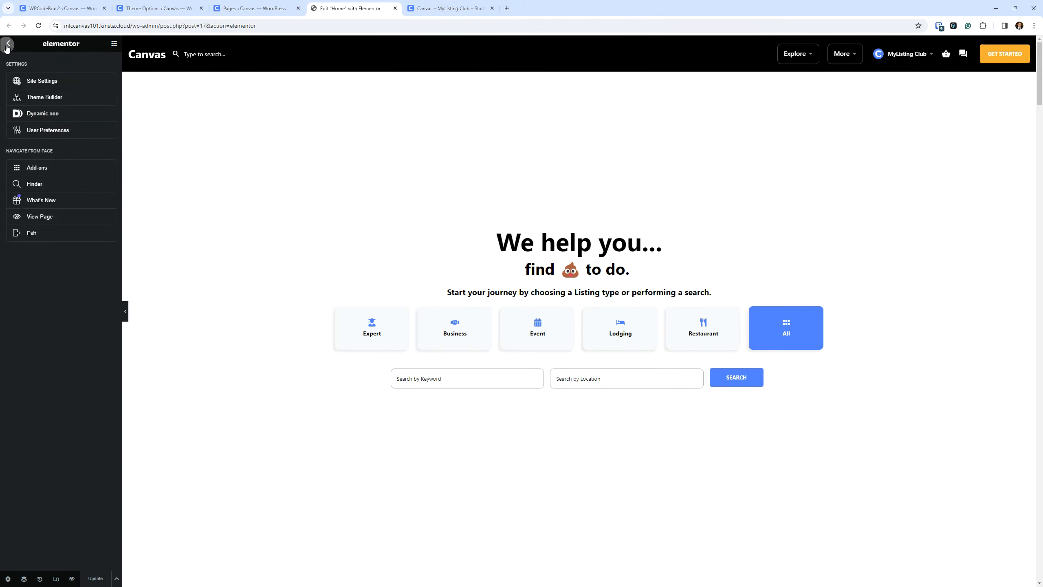
{"action": "left_click", "coordinate": [49, 81]}
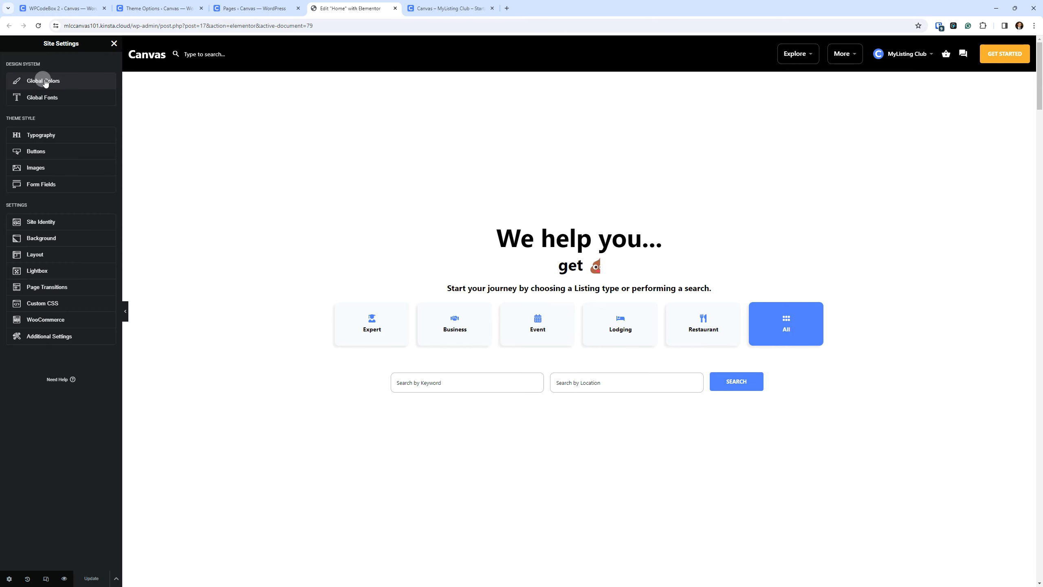
{"action": "left_click", "coordinate": [46, 82]}
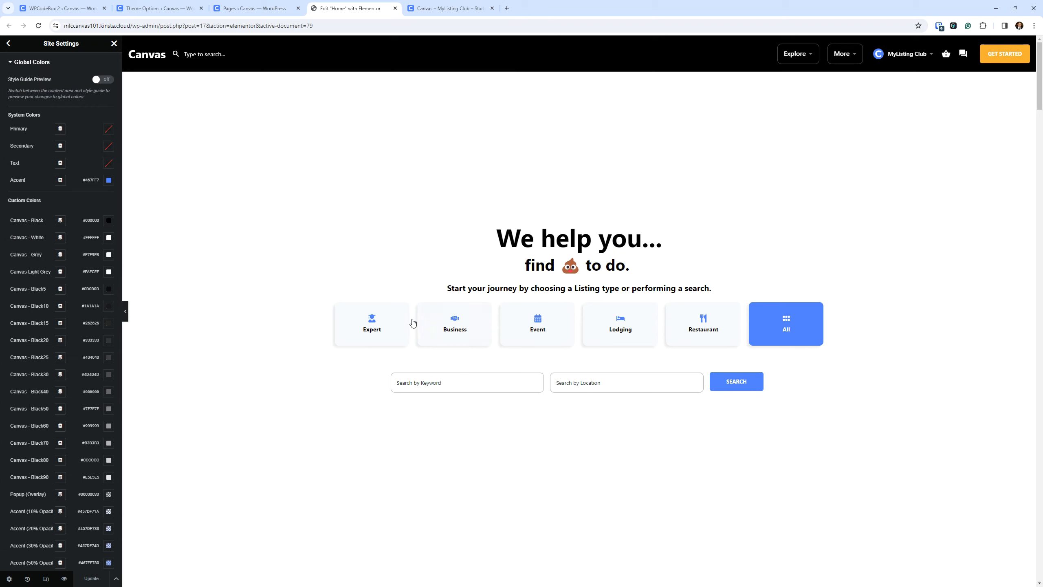
{"action": "left_click", "coordinate": [105, 177]}
{"action": "left_click", "coordinate": [114, 43]}
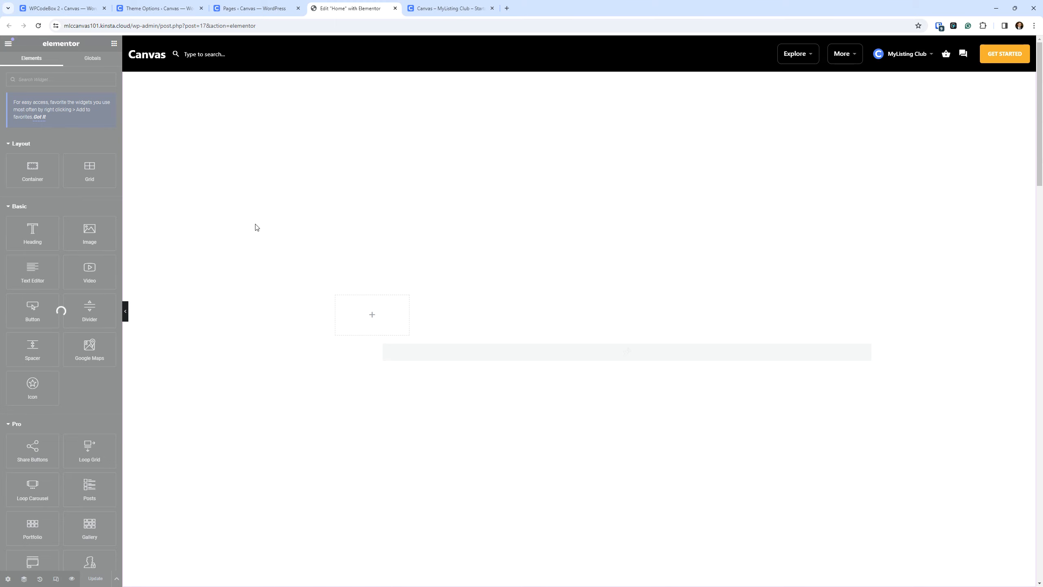
Step: Open the Blog page from the Pages list for editing with Elementor in a new browser tab
{"action": "left_click", "coordinate": [263, 8]}
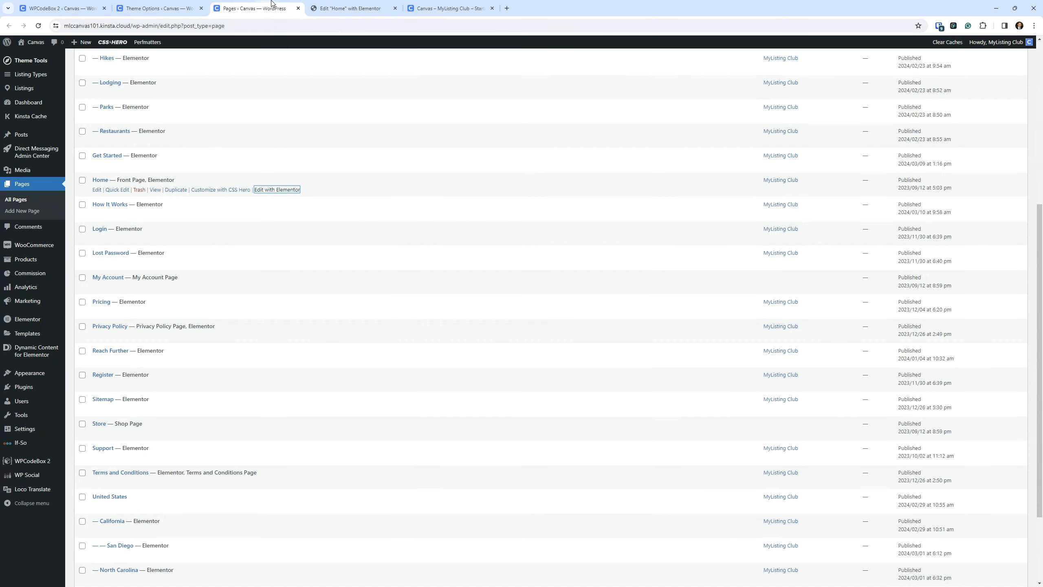
{"action": "scroll", "coordinate": [164, 129], "scroll_direction": "up", "scroll_amount": 5}
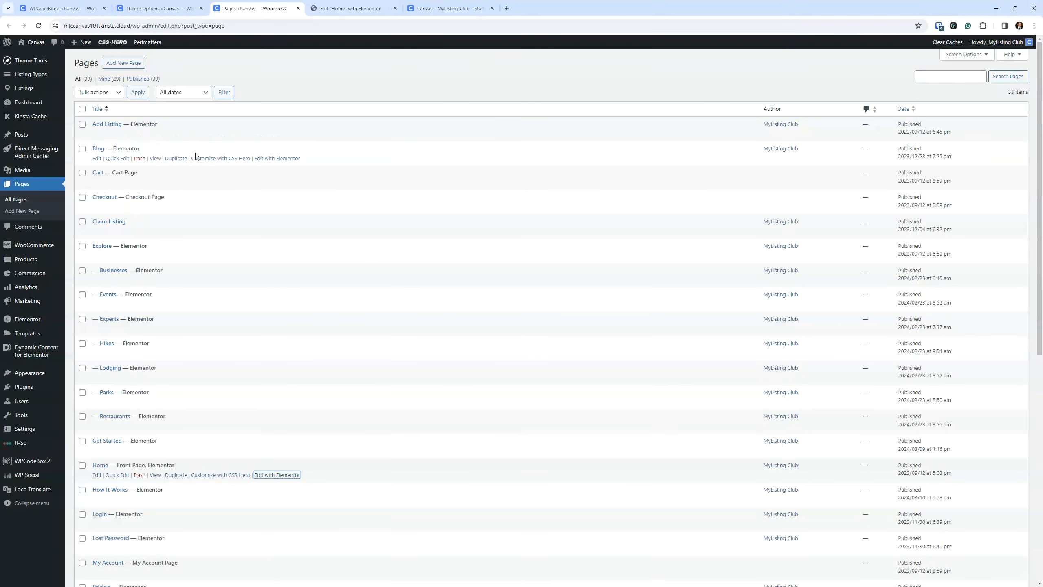
{"action": "right_click", "coordinate": [293, 134]}
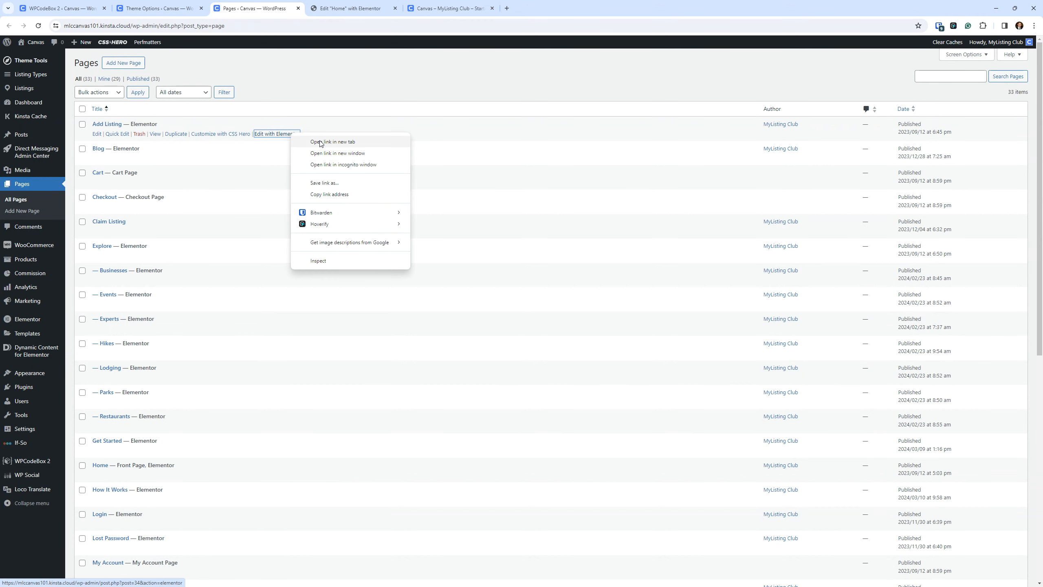
{"action": "left_click", "coordinate": [417, 100]}
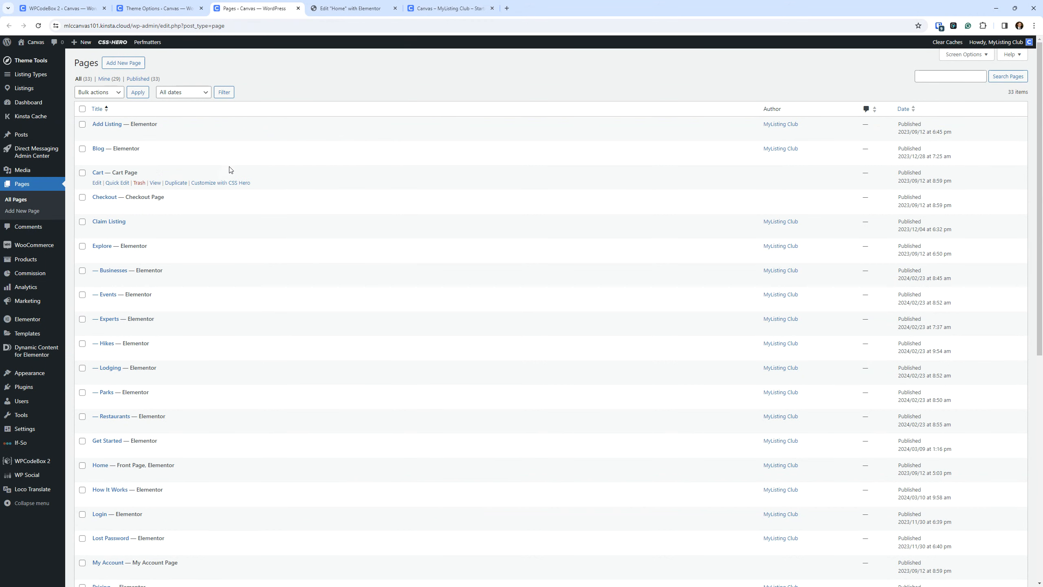
{"action": "right_click", "coordinate": [275, 158]}
{"action": "left_click", "coordinate": [288, 164]}
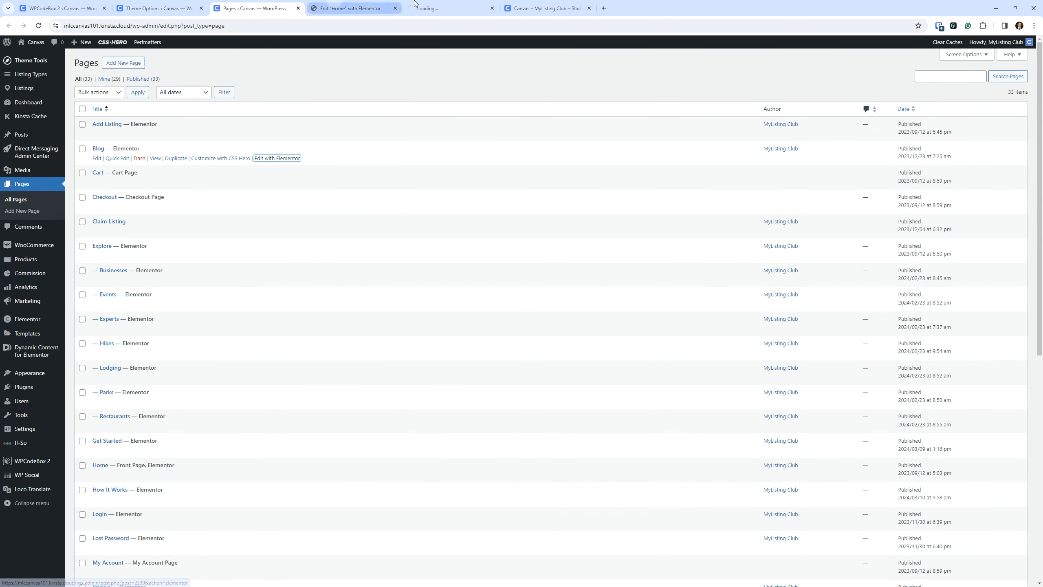
{"action": "left_click", "coordinate": [343, 5]}
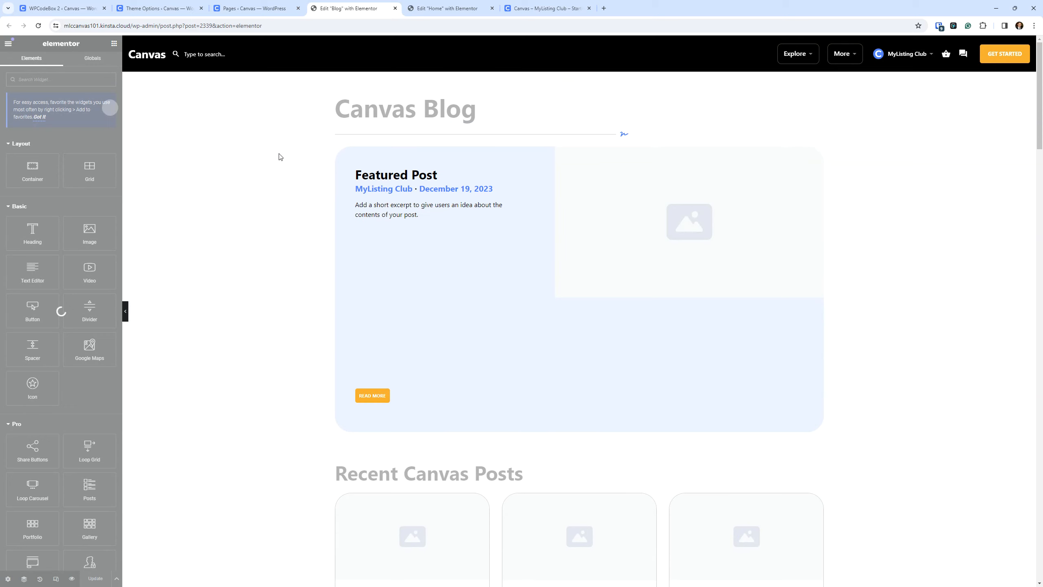
Step: Show the Global Colors of the Site Settings in the Blog page's Elementor editor
{"action": "left_click", "coordinate": [8, 43]}
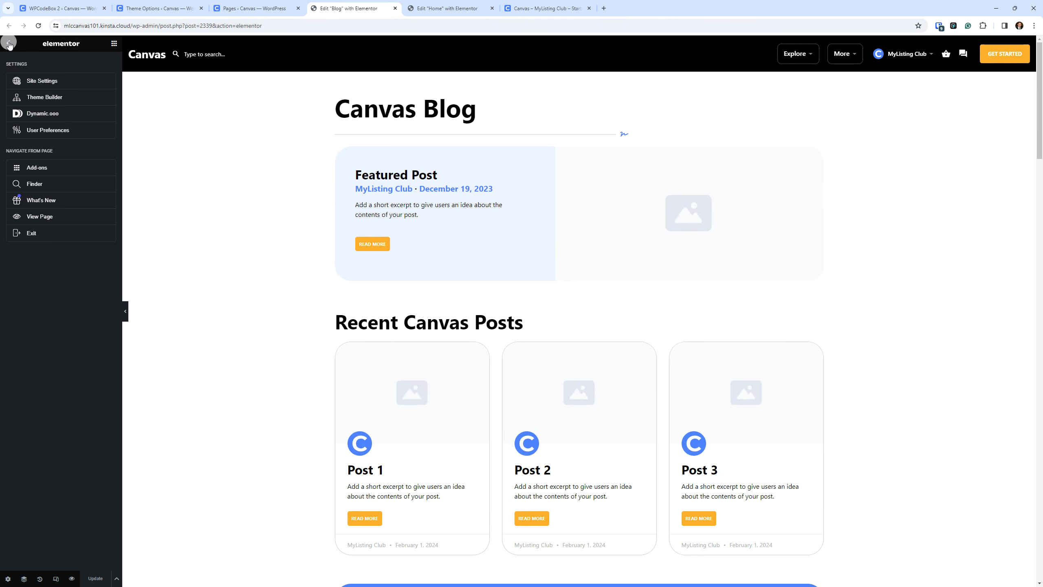
{"action": "left_click", "coordinate": [38, 81]}
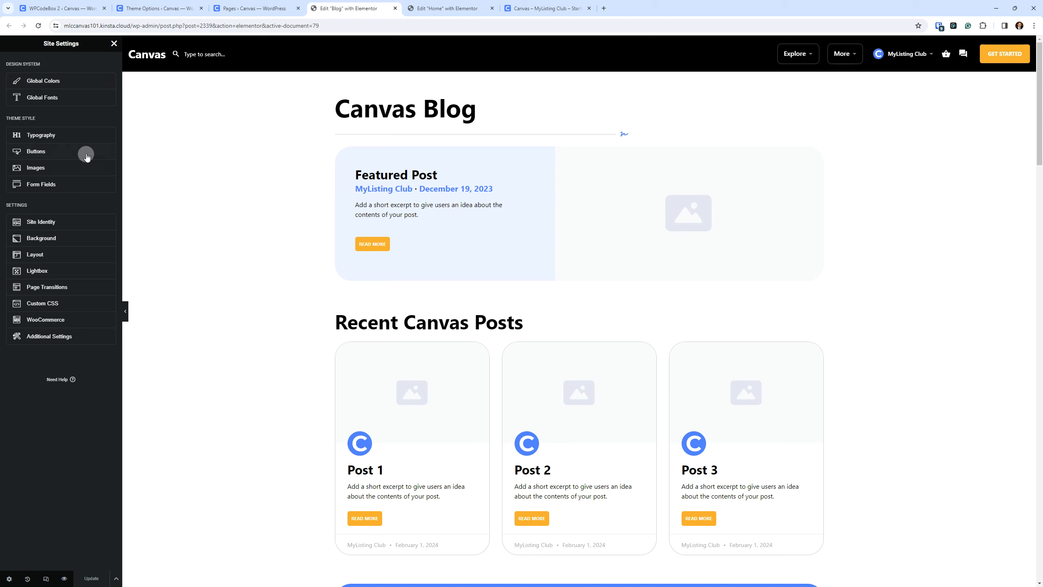
{"action": "left_click", "coordinate": [48, 81]}
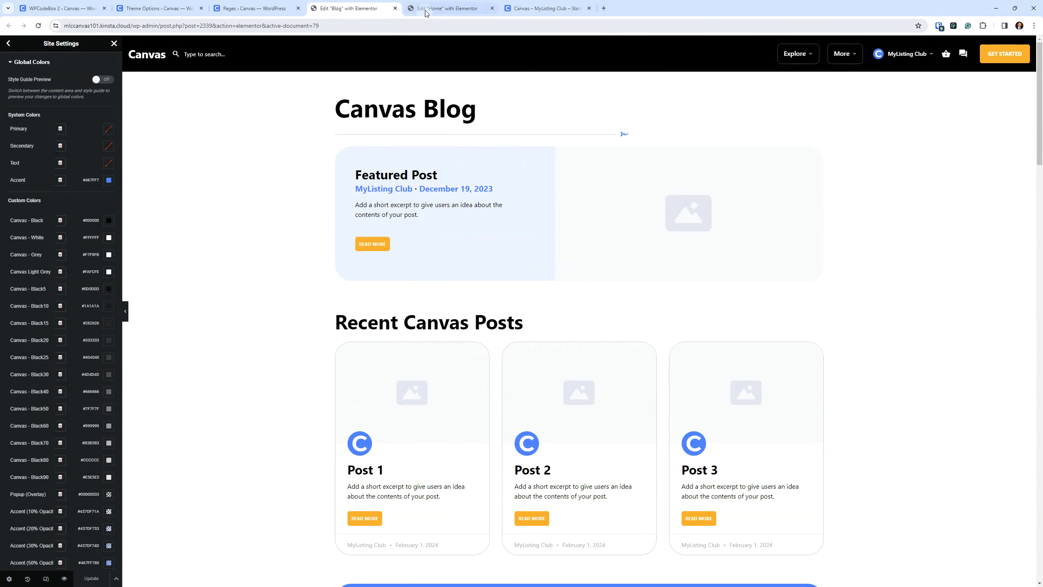
Step: Switch to the Home page's Elementor editor and reload it
{"action": "left_click", "coordinate": [427, 12]}
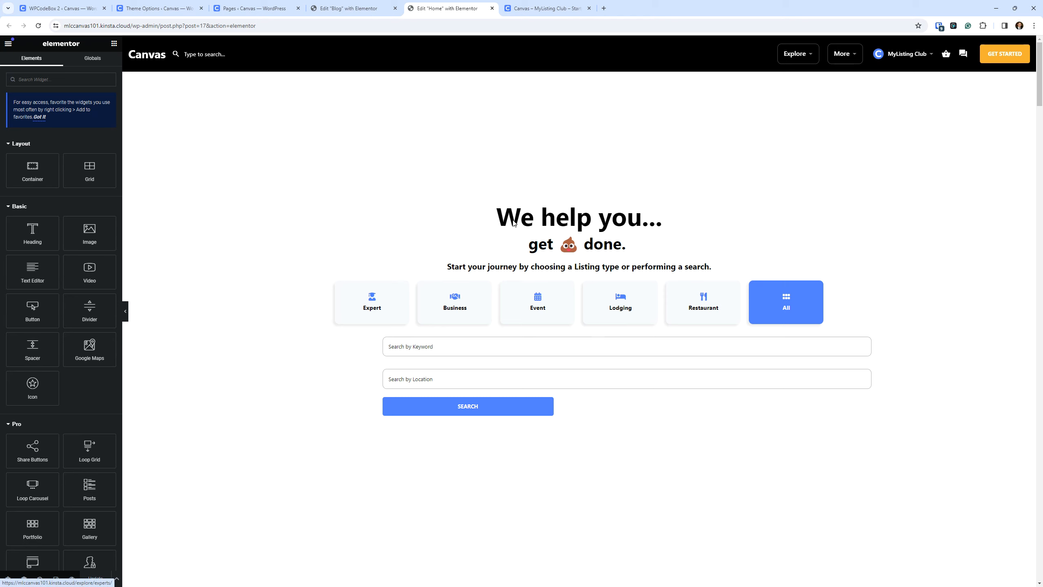
{"action": "left_click", "coordinate": [38, 25]}
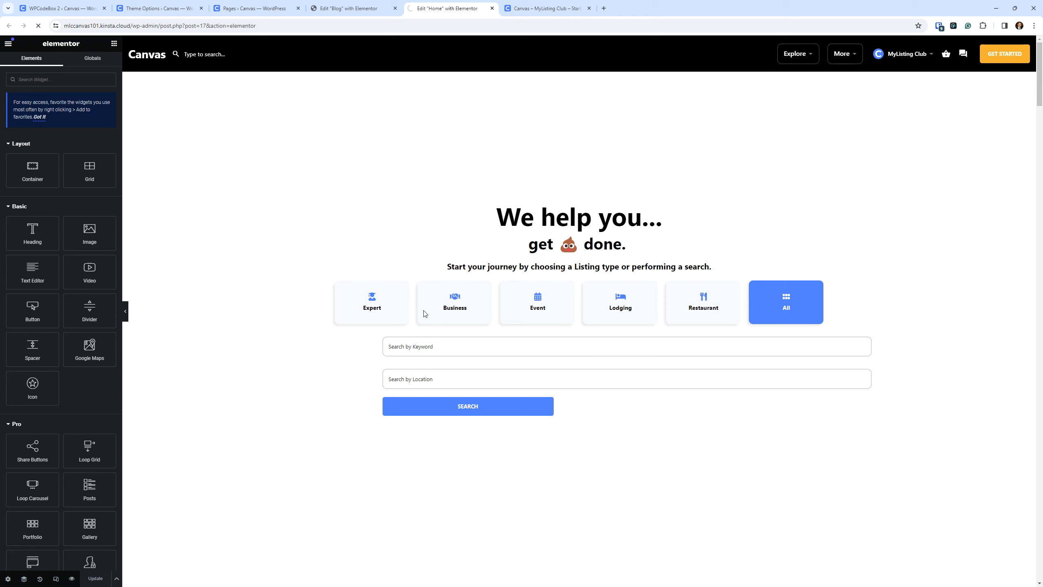